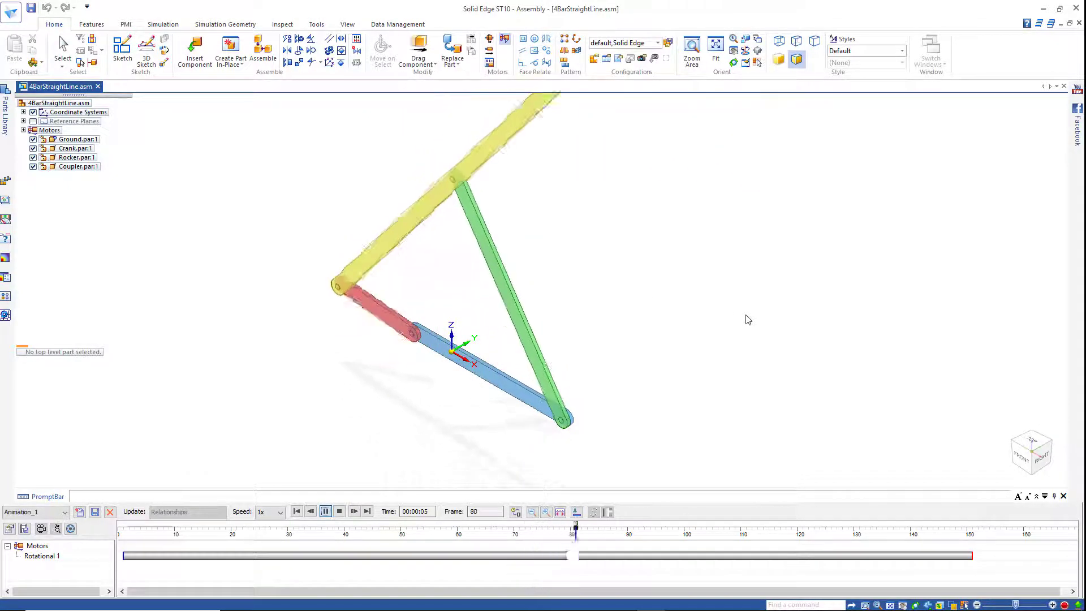
Close the animation timeline once the linkage animation finishes.
click(62, 49)
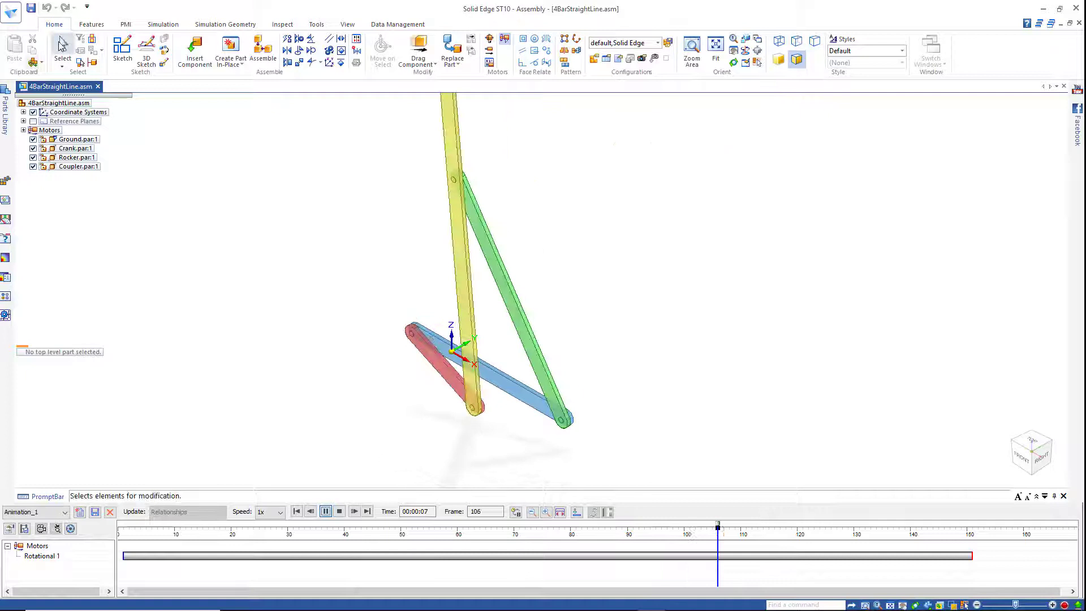
On the ground link's plane, sketch a horizontal line leftward from the coupler's end point.
click(122, 49)
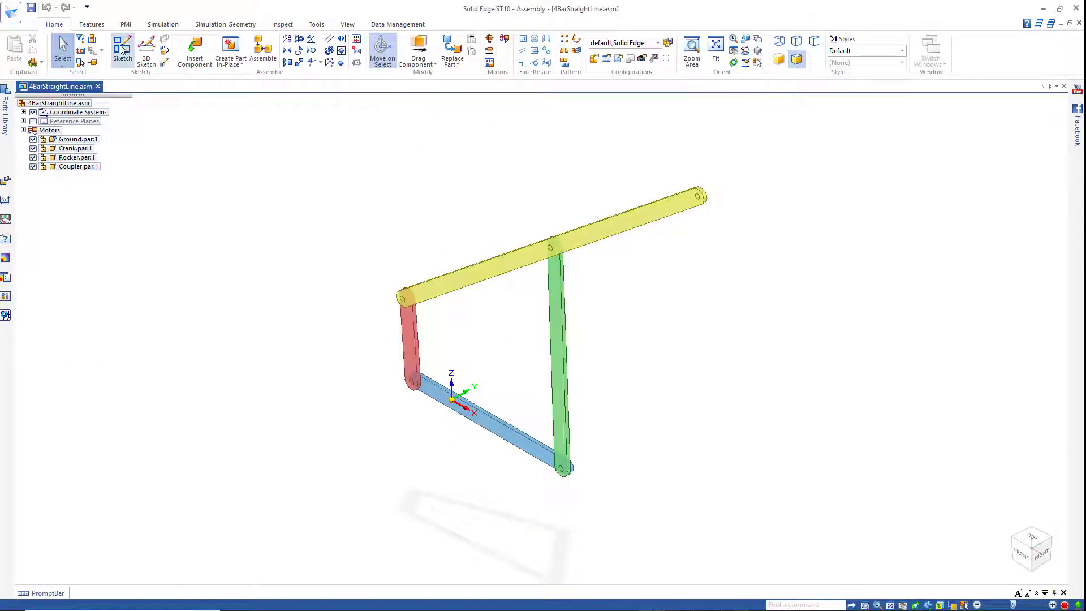
click(461, 389)
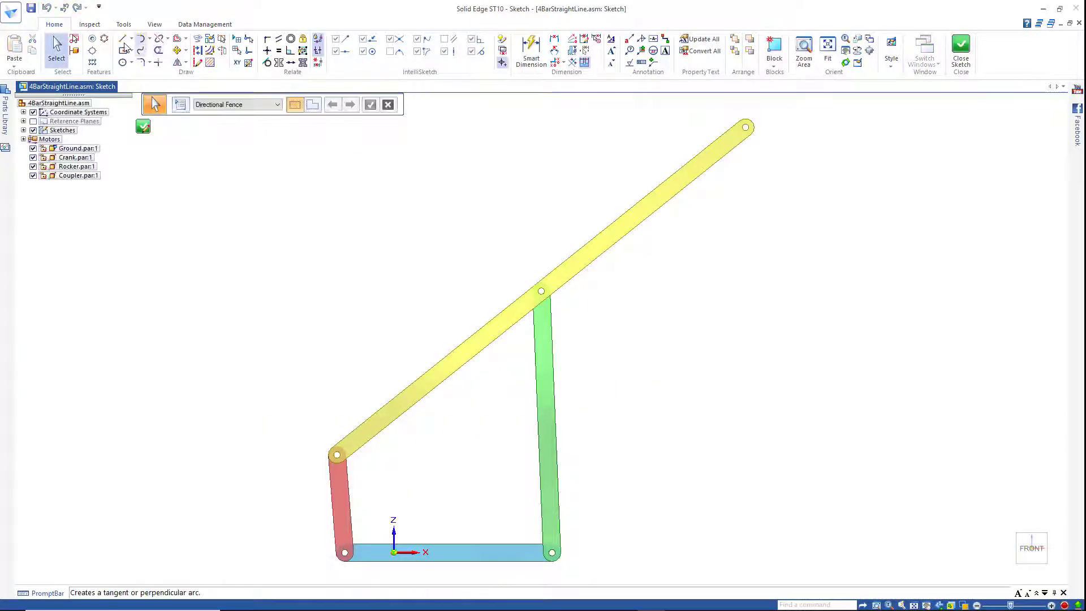
click(124, 40)
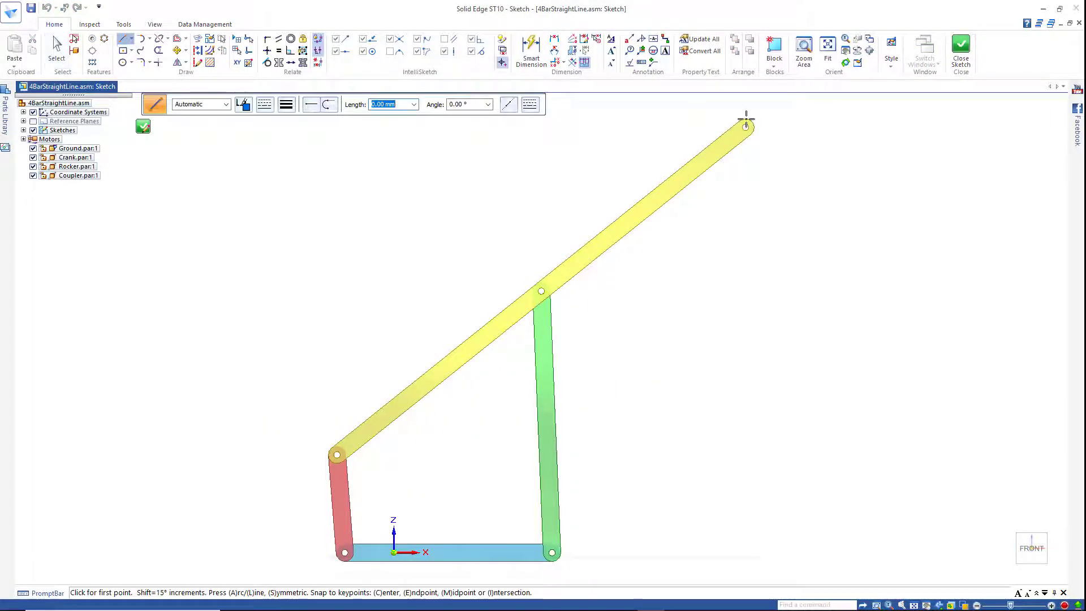
click(924, 119)
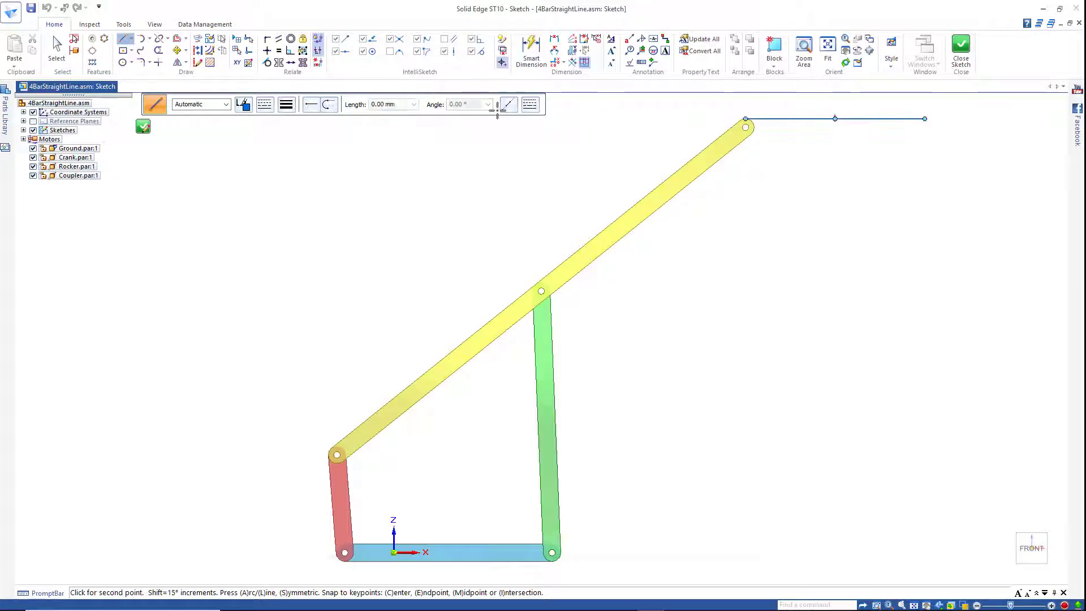
click(189, 119)
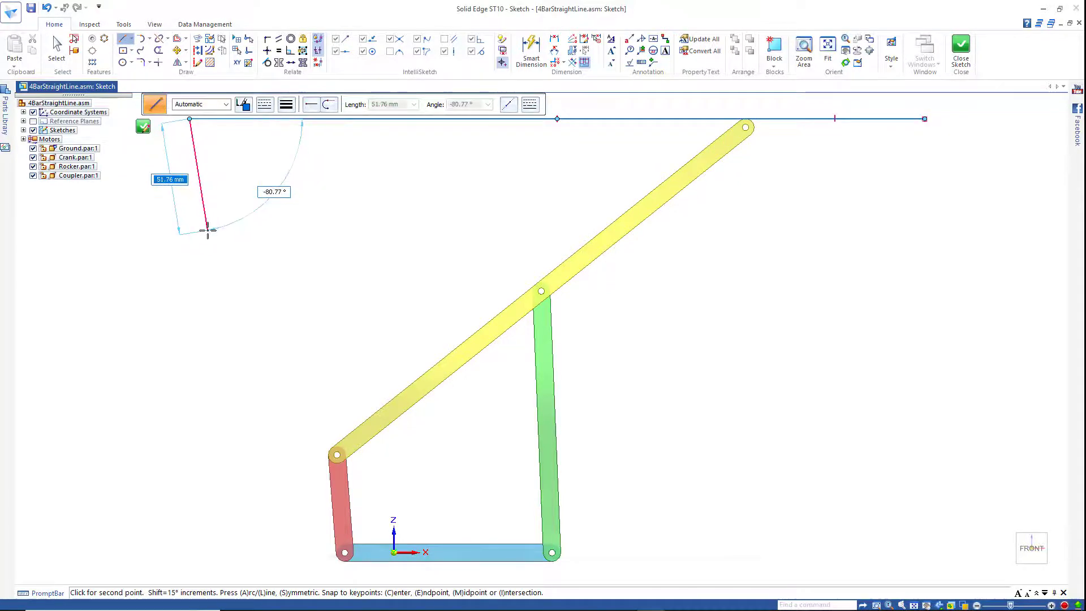
key(Escape)
key(Escape)
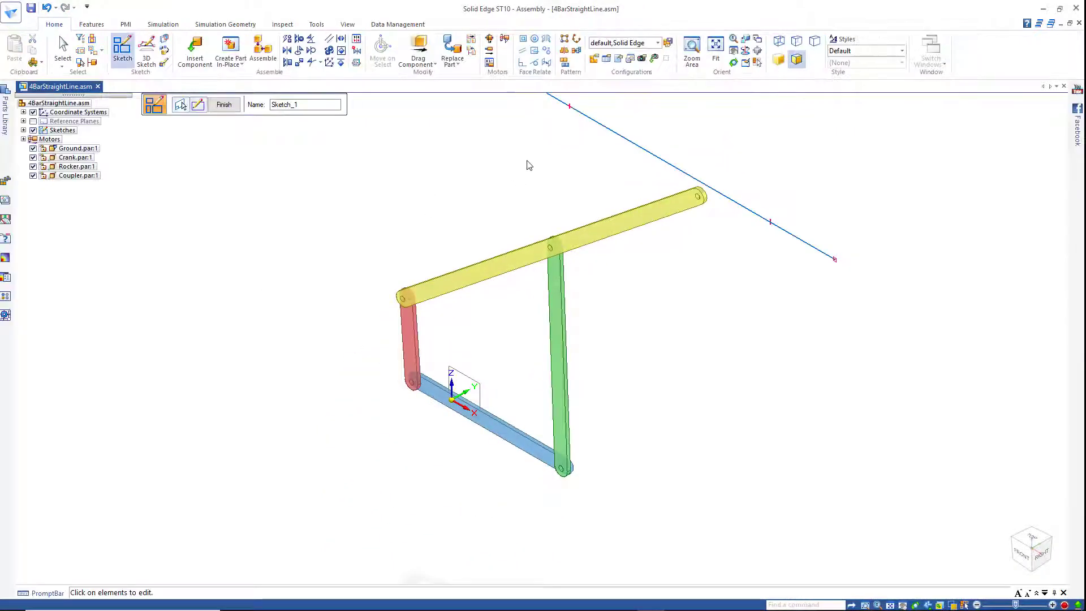
mouse_move(516, 181)
middle_down()
mouse_move(621, 228)
mouse_move(570, 357)
middle_up()
key(ctrl+h)
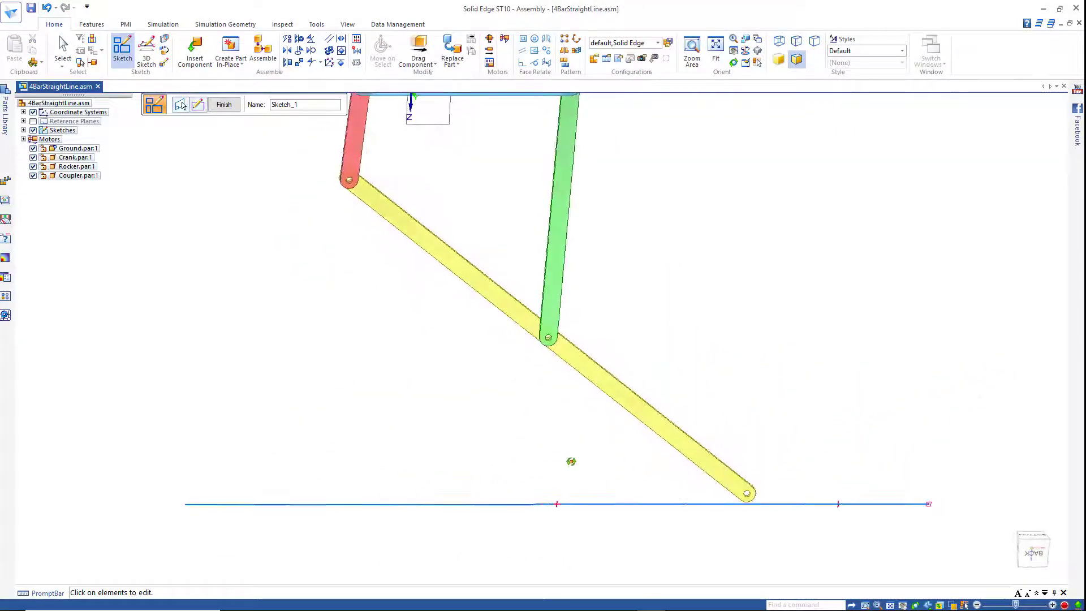
Finish the sketch, fit the whole mechanism in view and play the motor animation.
click(181, 105)
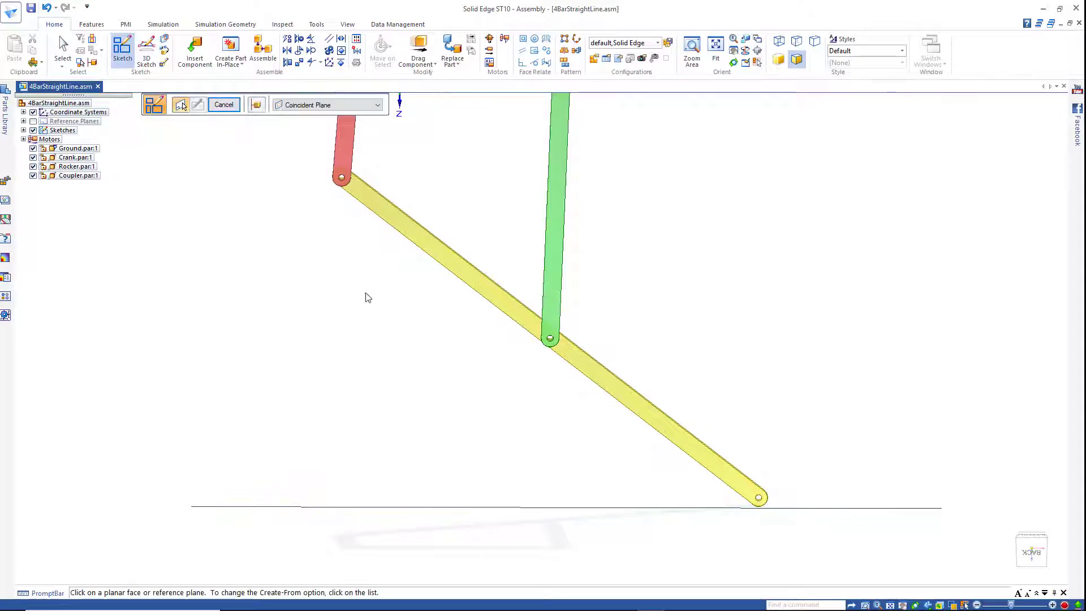
click(1036, 553)
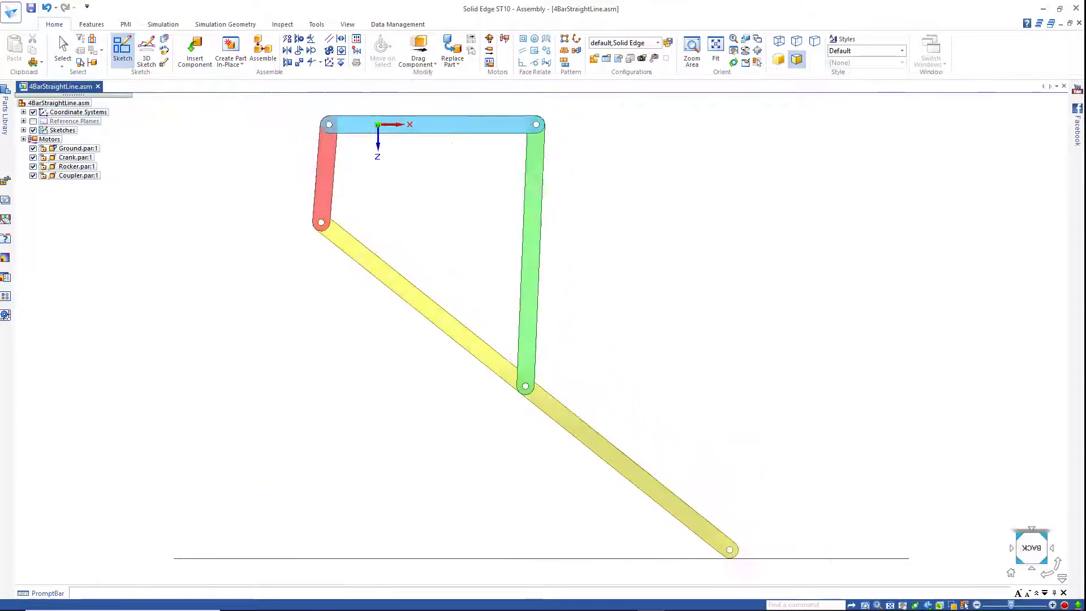
click(504, 40)
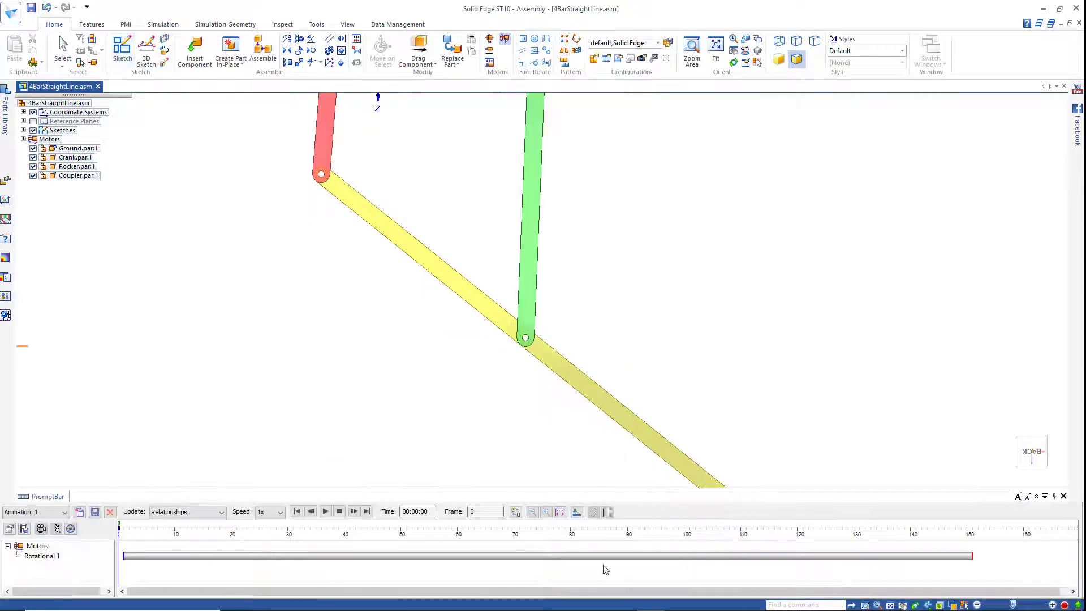
click(888, 605)
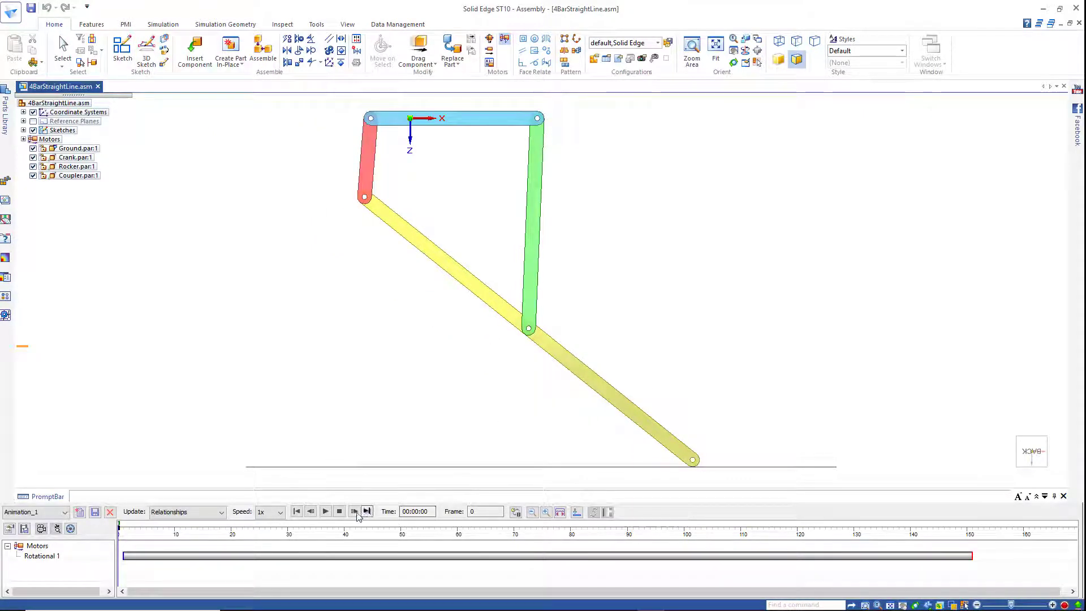
click(325, 512)
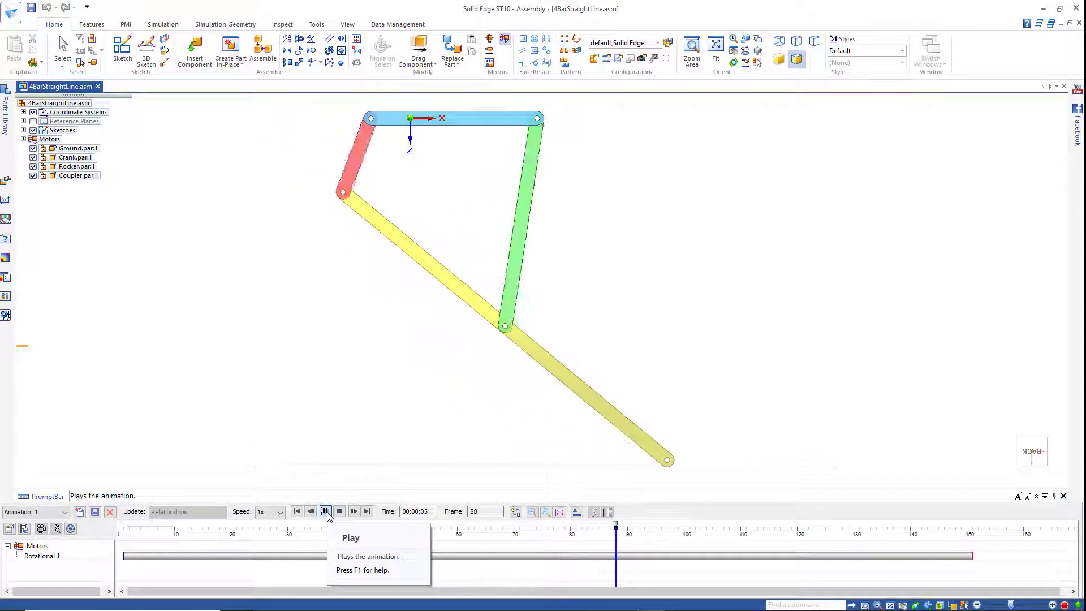
Pause, scrub the animation to frames 25 and 30, then replay it.
click(326, 511)
drag(633, 527, 246, 519)
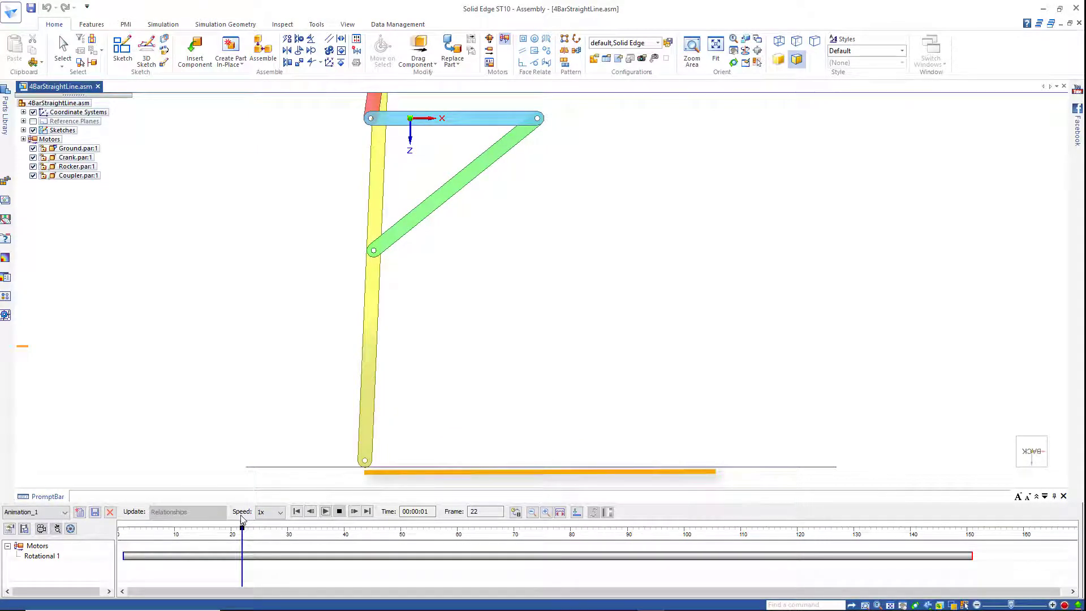
drag(244, 519, 181, 515)
click(325, 512)
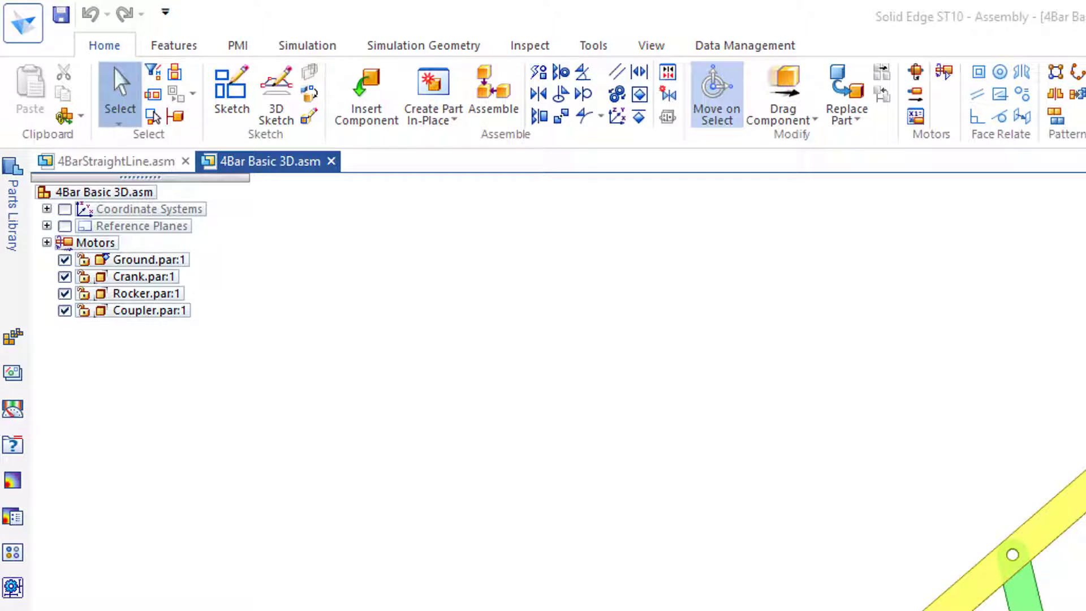
Create a new drawing of the active model from the iso metric draft.dft template.
click(23, 25)
click(55, 128)
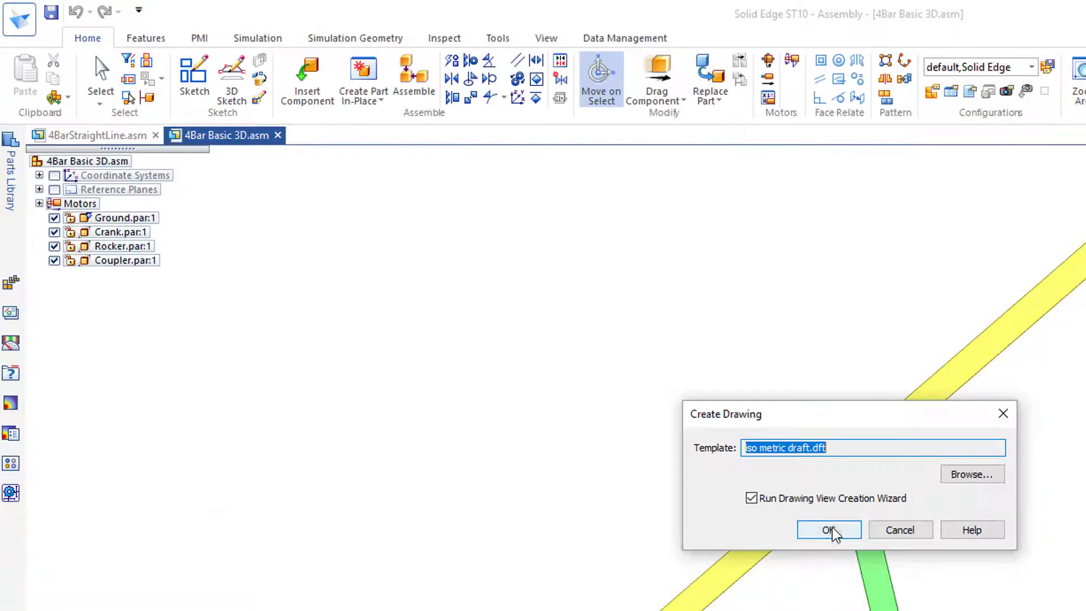
click(829, 530)
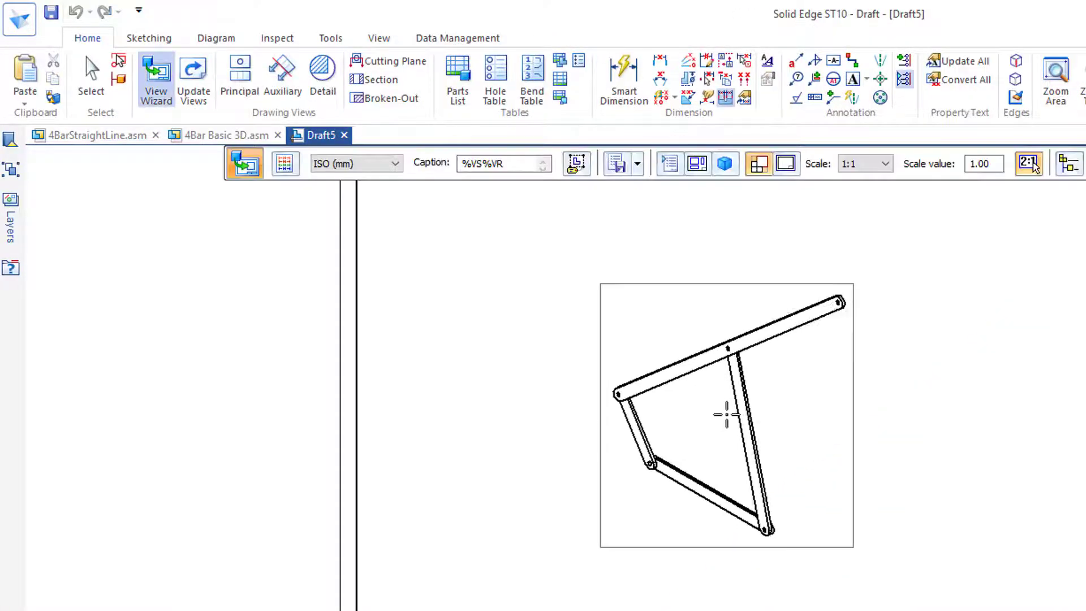
Place a front primary view of the linkage, skip the side view, and select it.
click(698, 165)
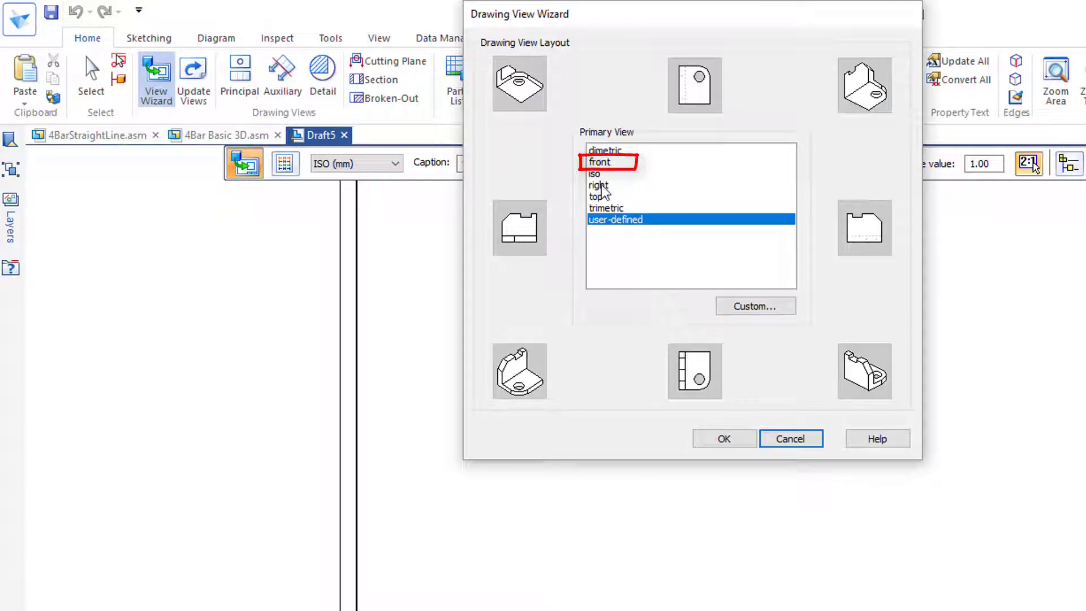
click(600, 162)
click(724, 440)
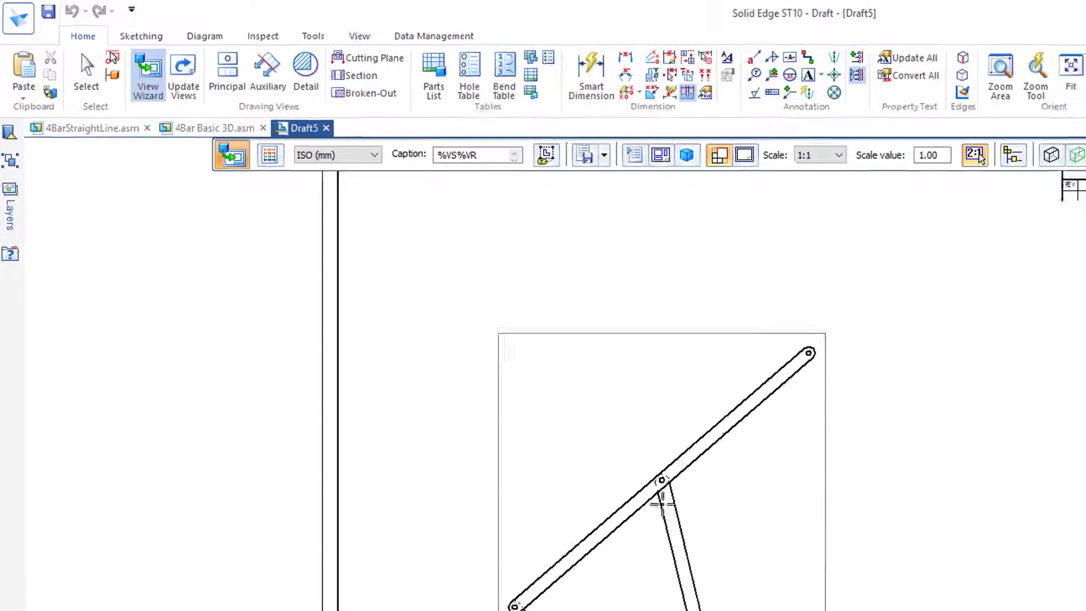
click(738, 544)
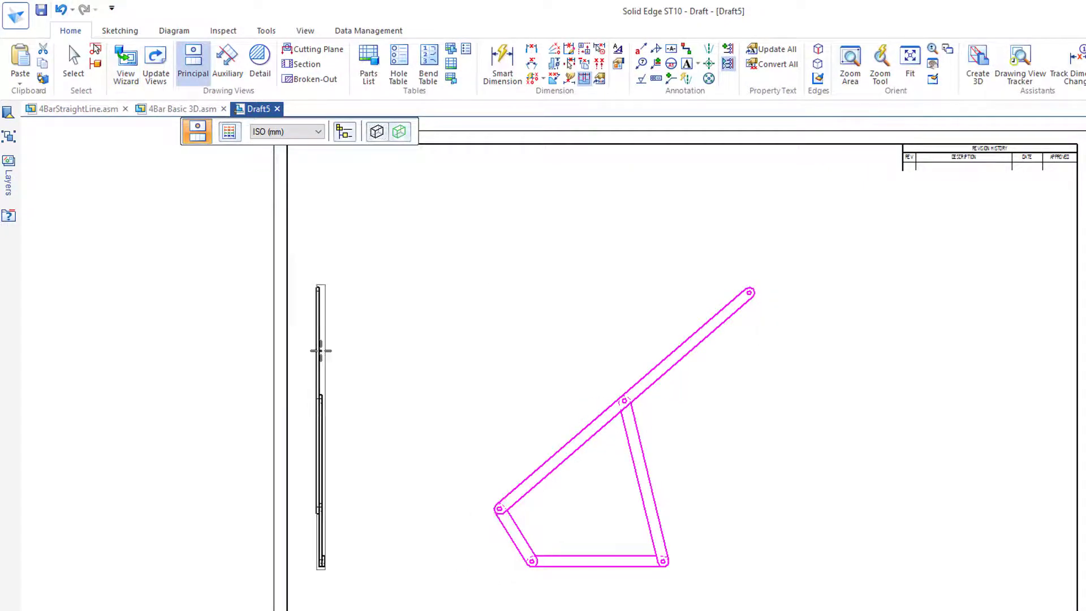
key(Escape)
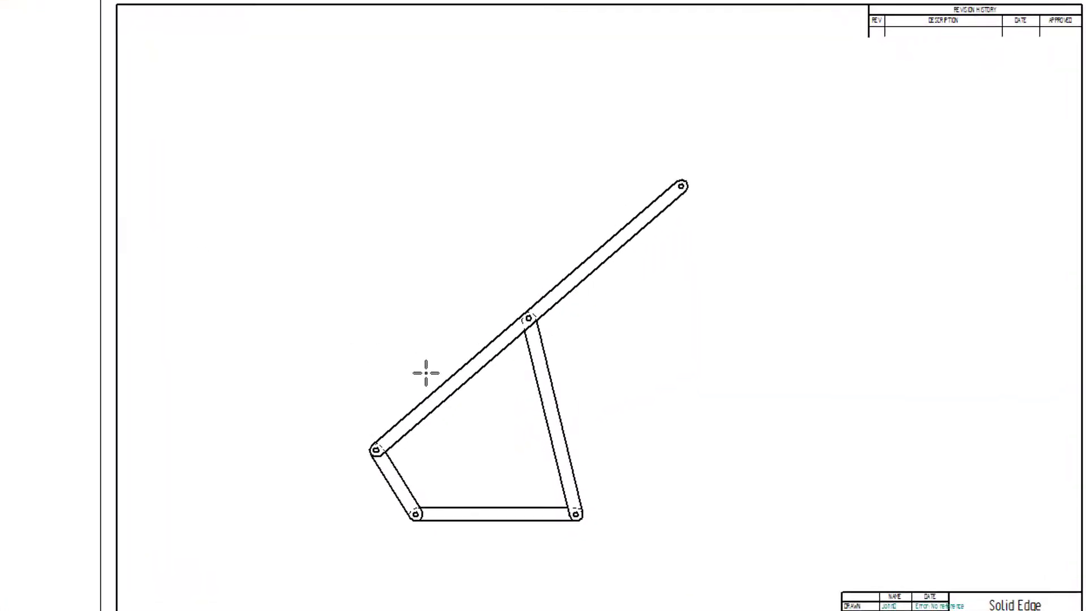
click(523, 365)
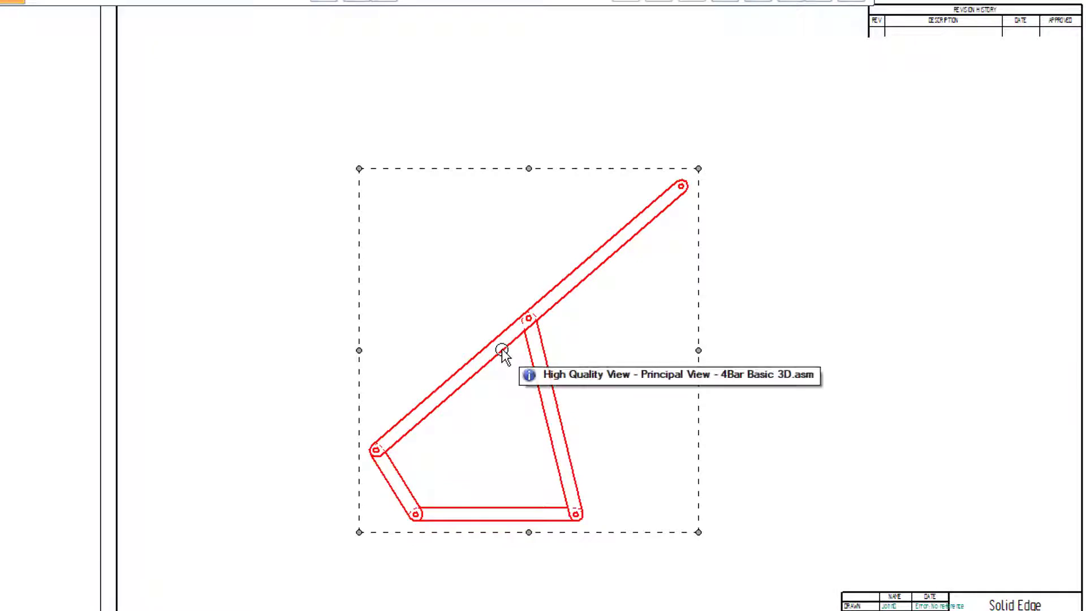
Draw in the front view with the Line tool set to red and a thicker width.
right_click(501, 349)
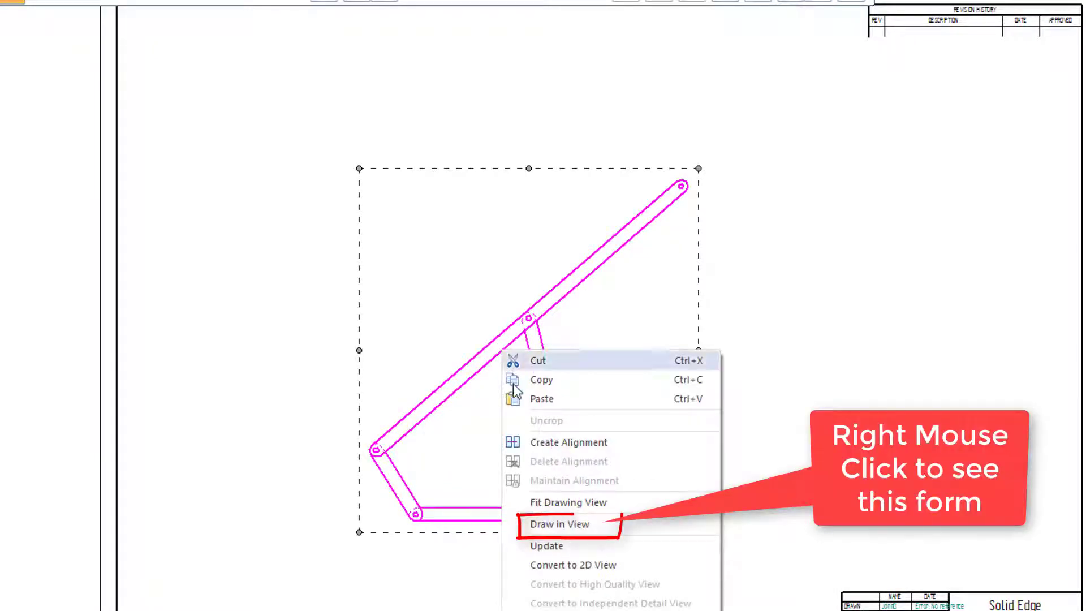
click(572, 525)
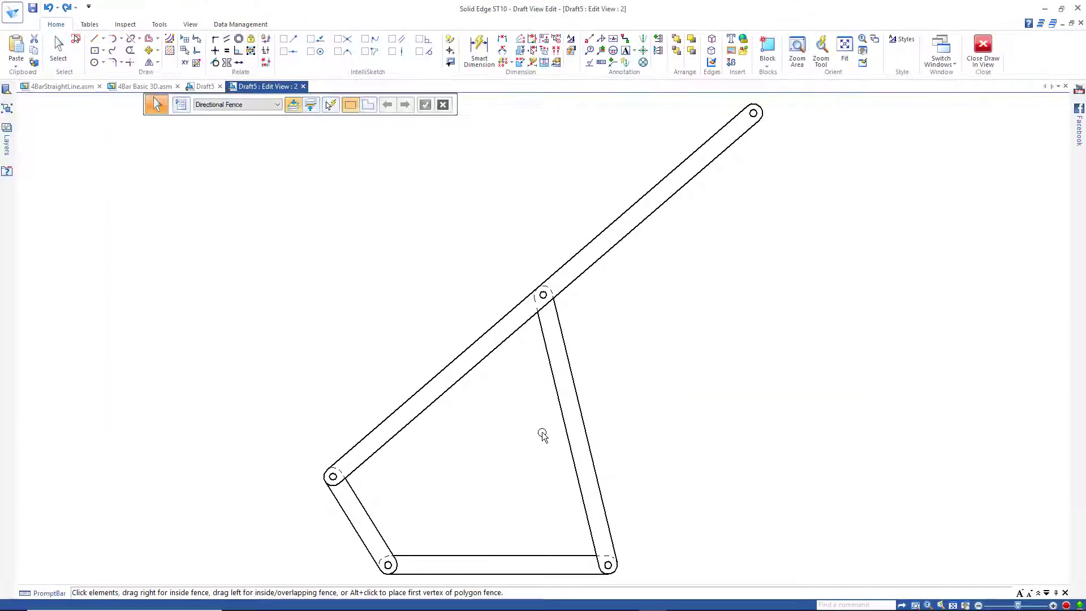
scroll(537, 434, down, 1)
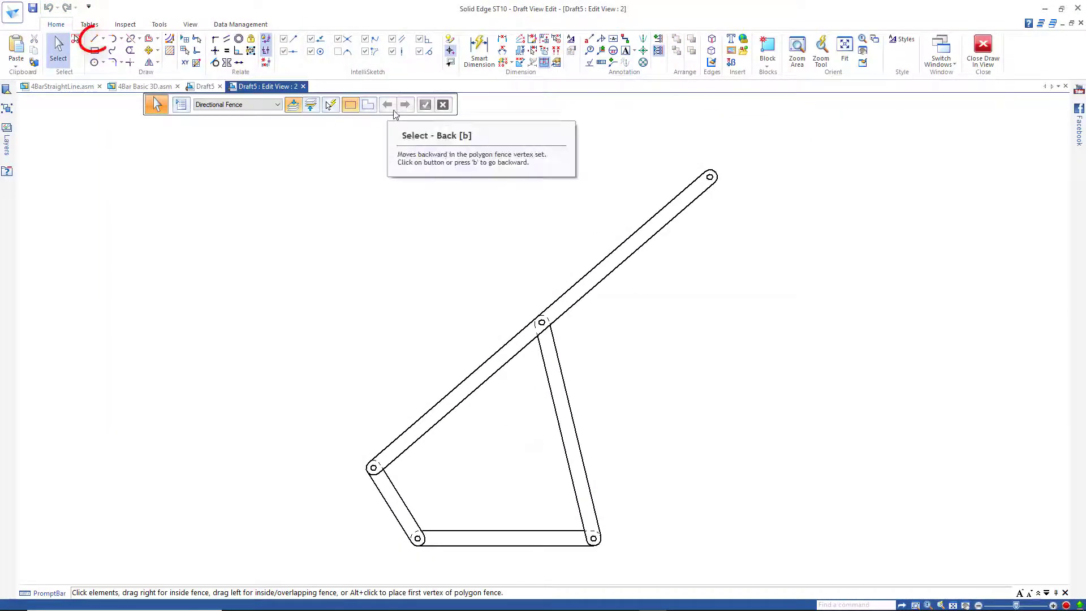
click(95, 39)
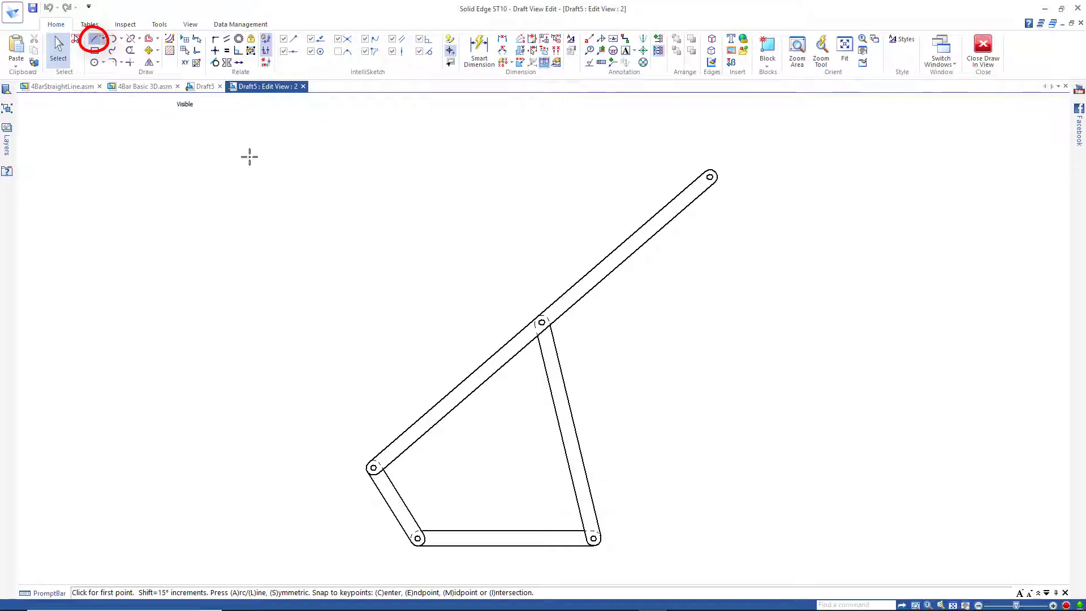
click(288, 104)
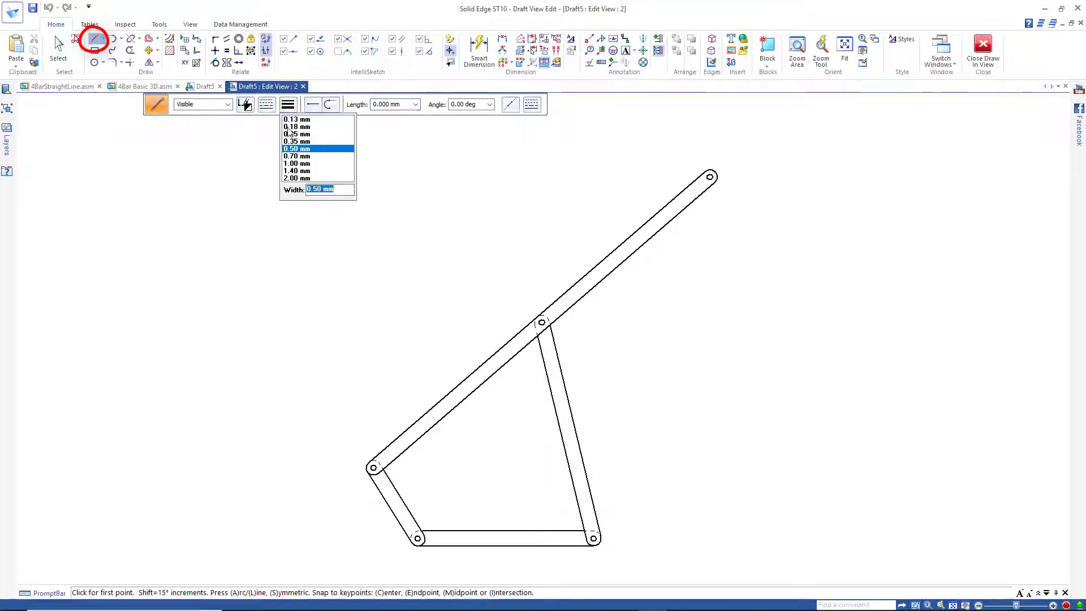
click(291, 178)
click(247, 107)
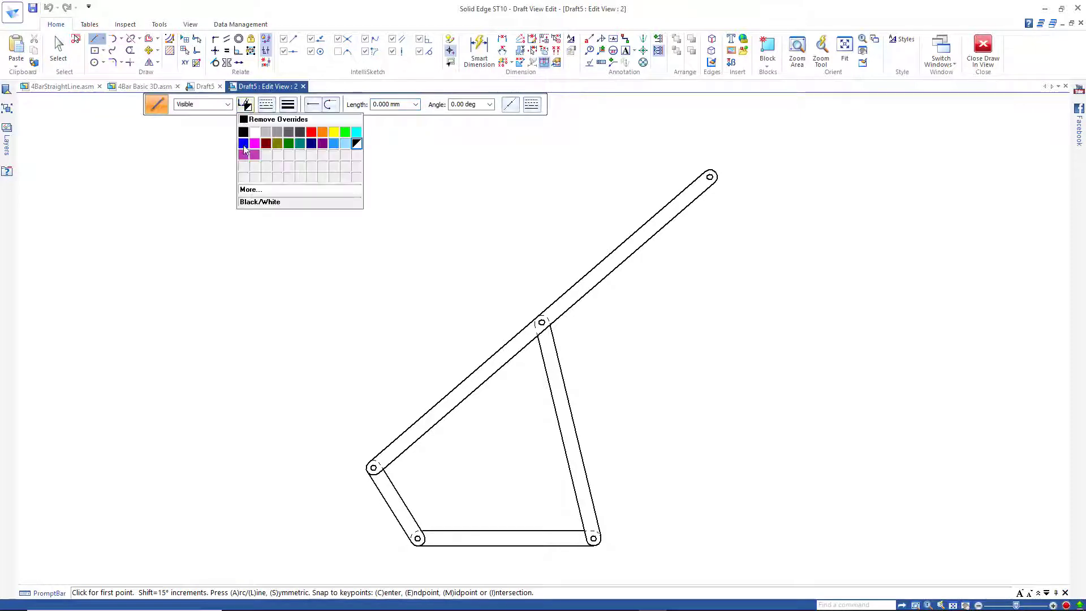
click(310, 133)
Trace red lines pin to pin around the links, starting the upper link at the middle pin.
click(373, 468)
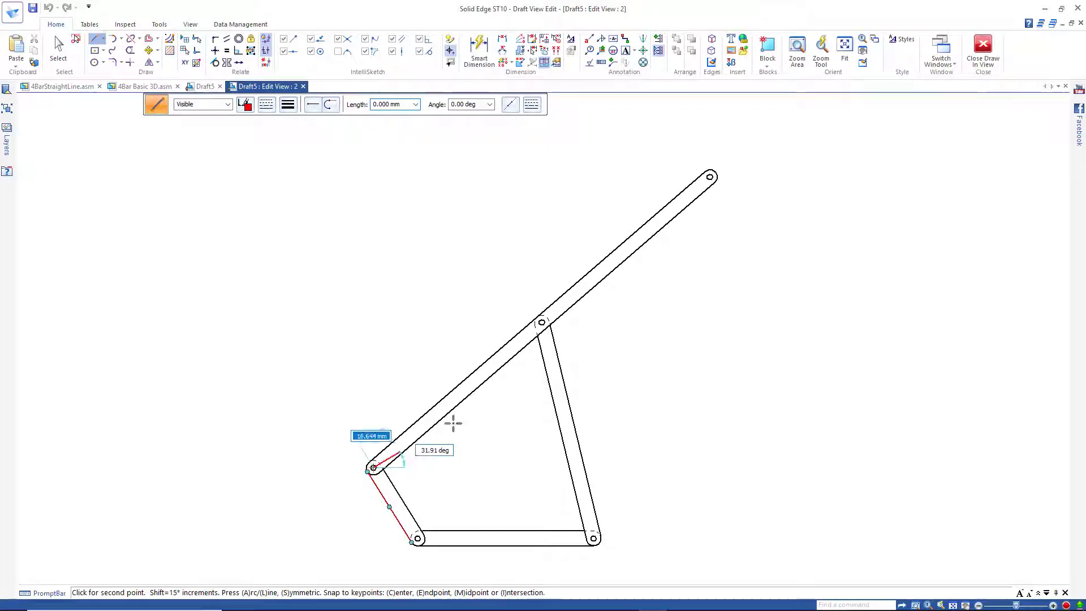
click(541, 322)
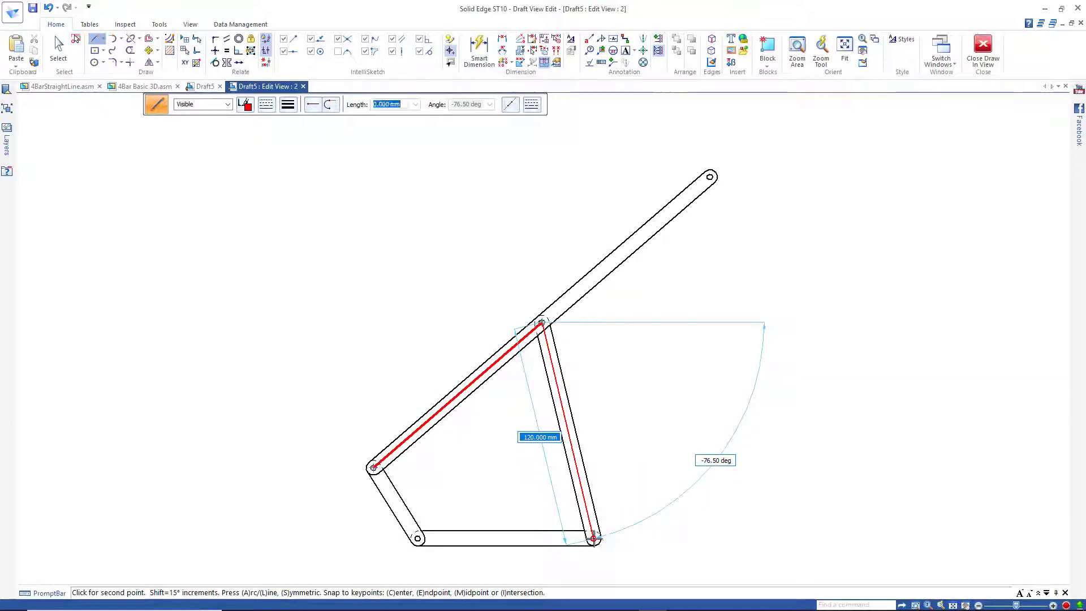
click(594, 538)
click(416, 538)
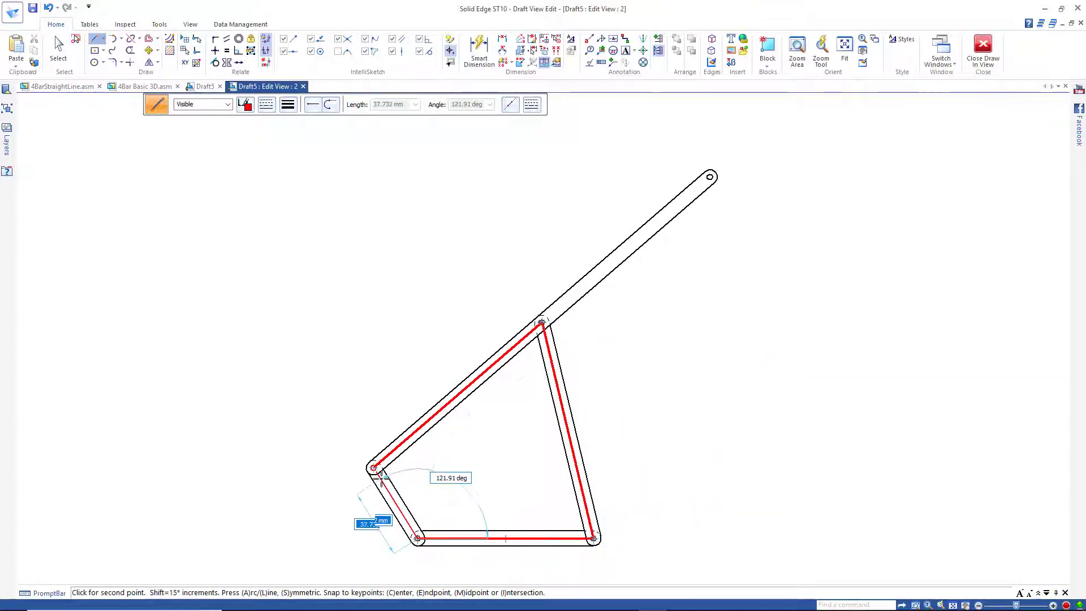
click(374, 468)
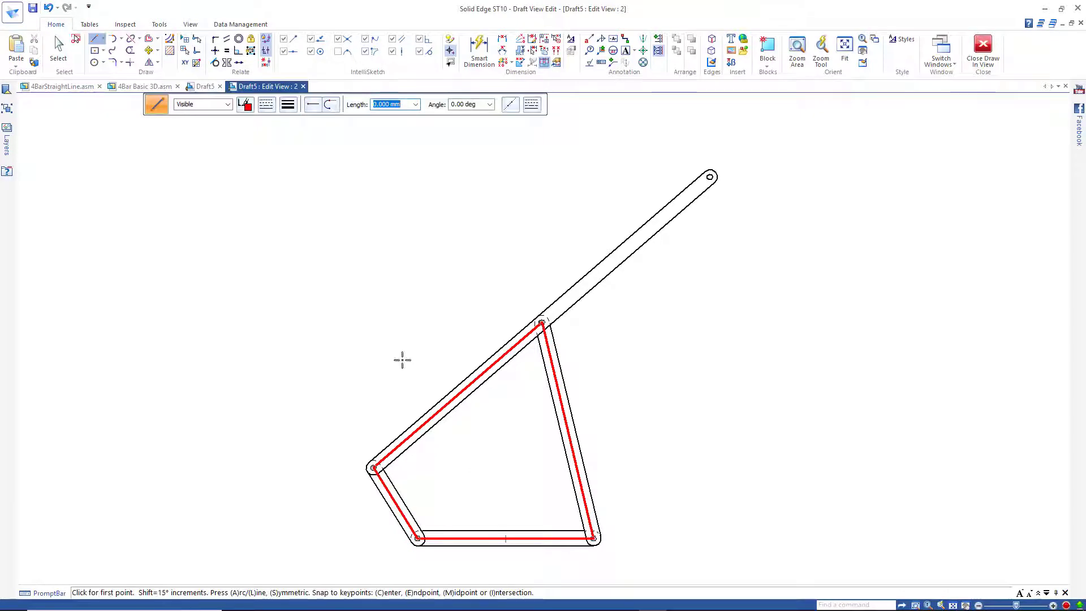
click(542, 321)
End the upper link line at its top pin, dimension it 120, and finish view editing.
click(709, 177)
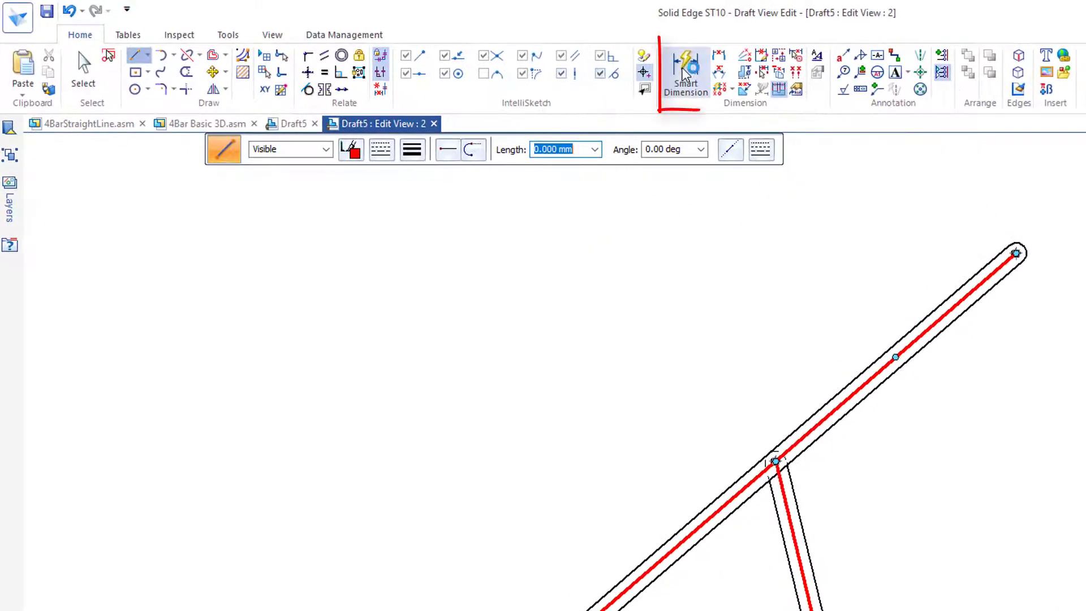
click(686, 71)
click(887, 364)
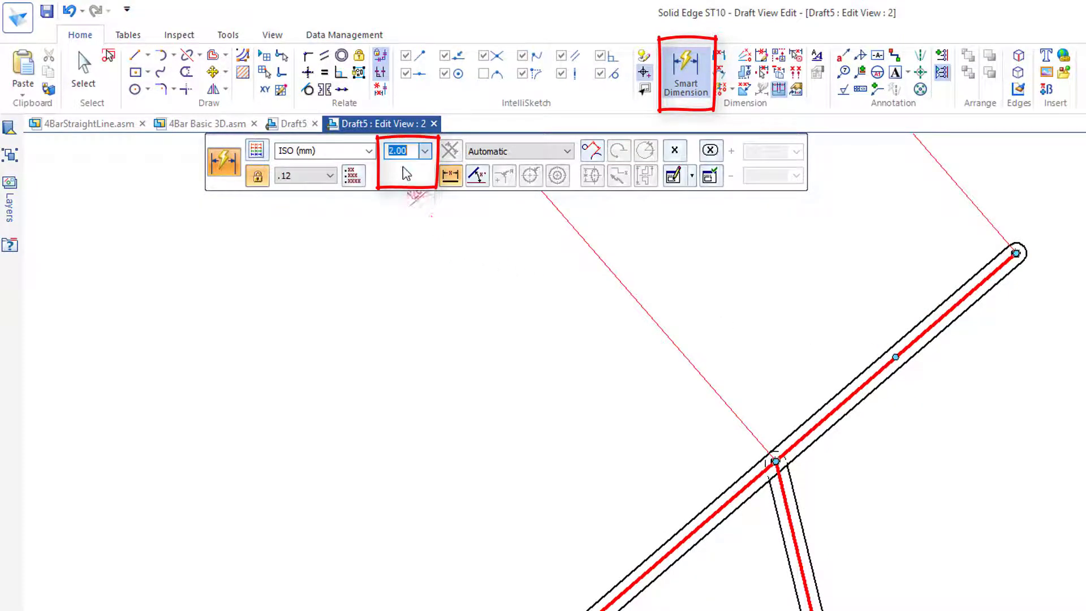
click(786, 400)
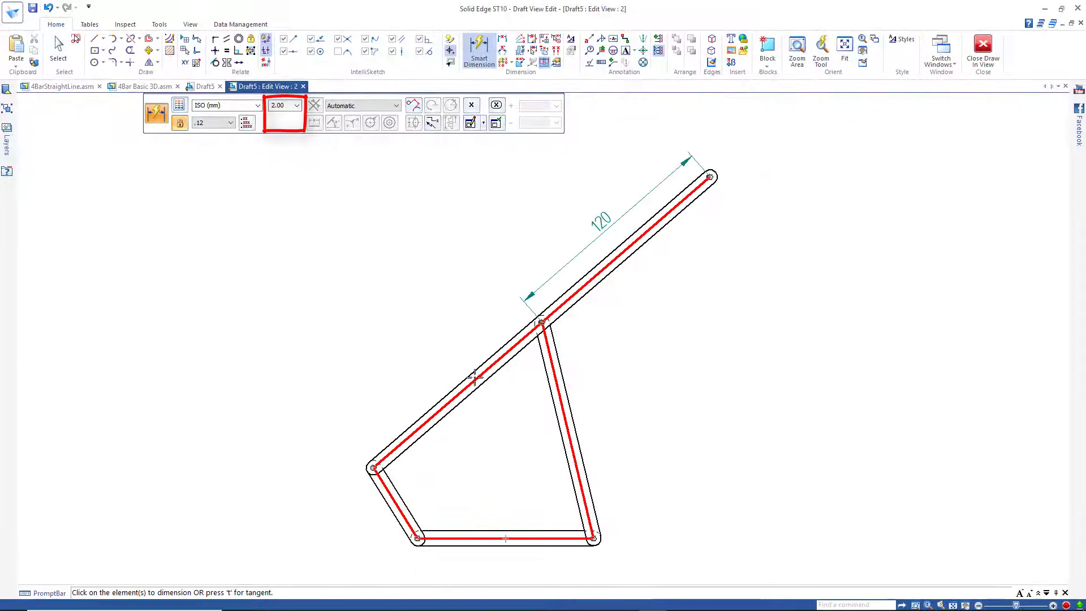
click(484, 372)
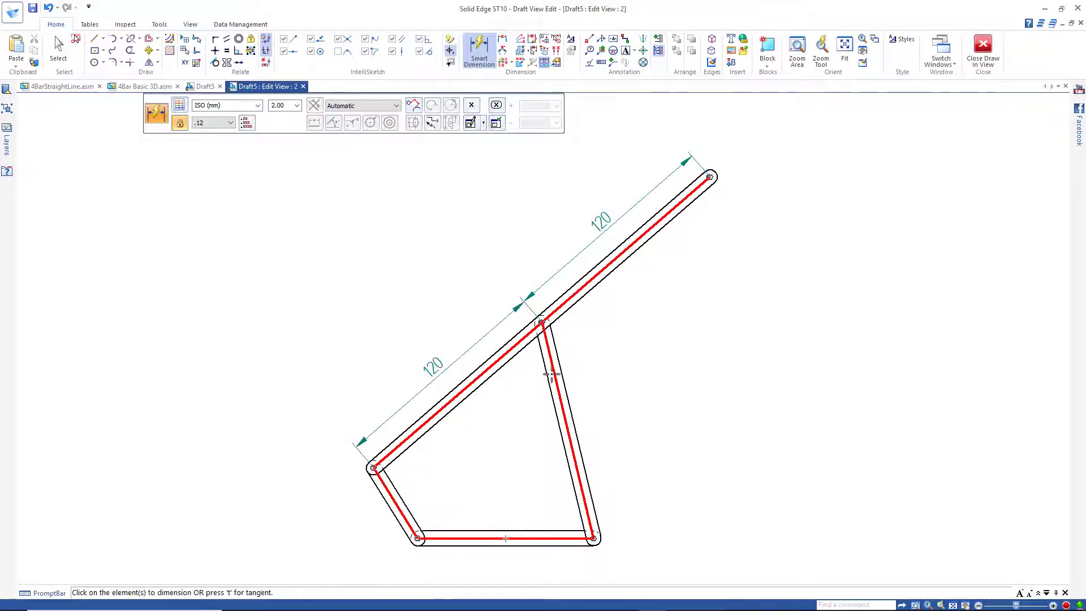
right_click(593, 373)
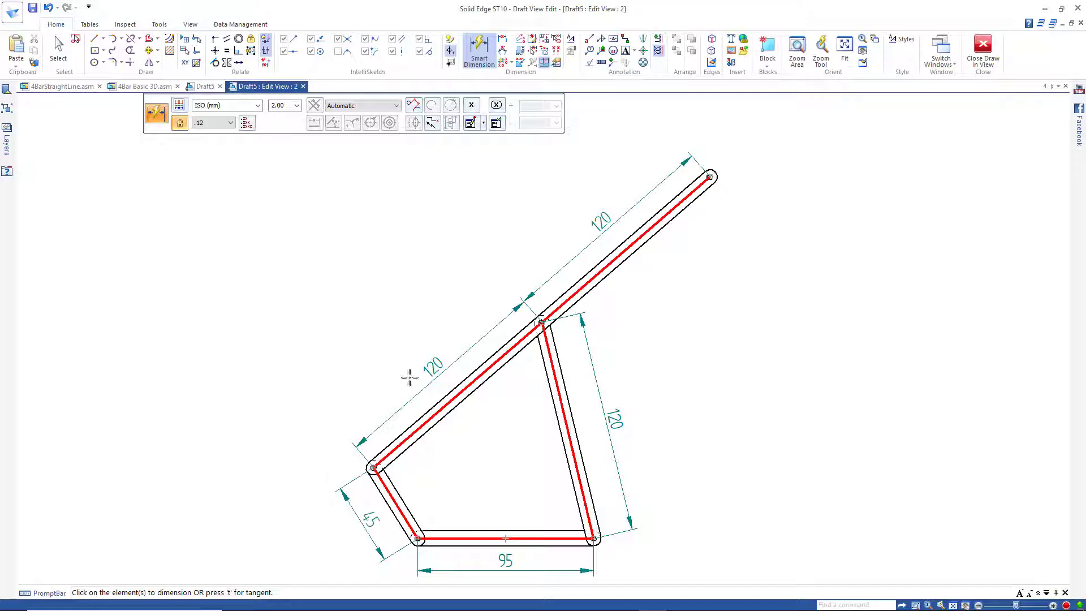
click(984, 48)
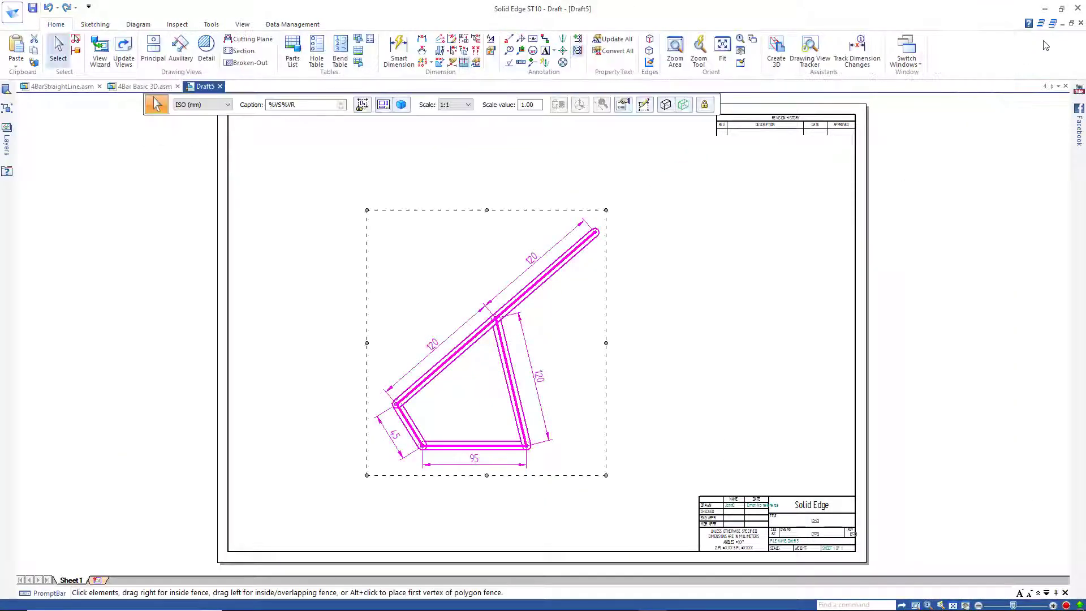
Switch windows to bring the 4Bar Basic 3D assembly to the front.
click(412, 43)
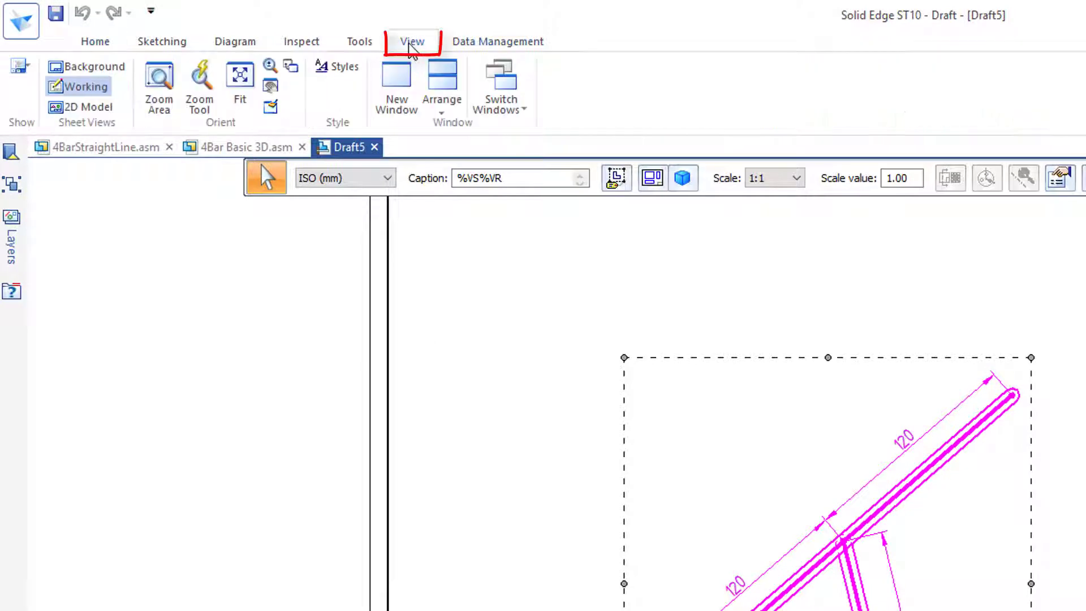
click(524, 113)
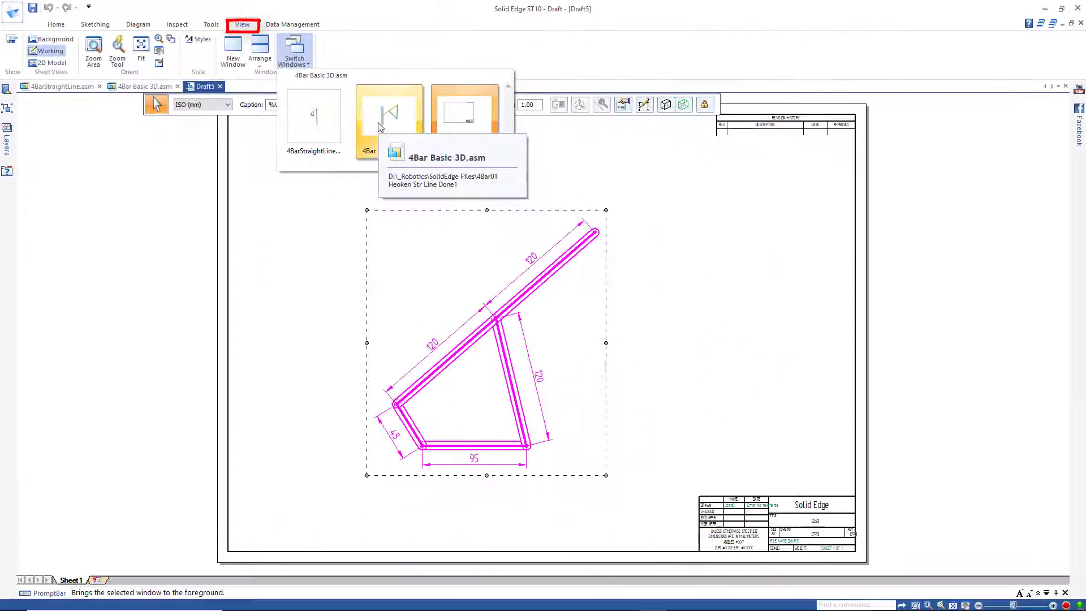
click(387, 123)
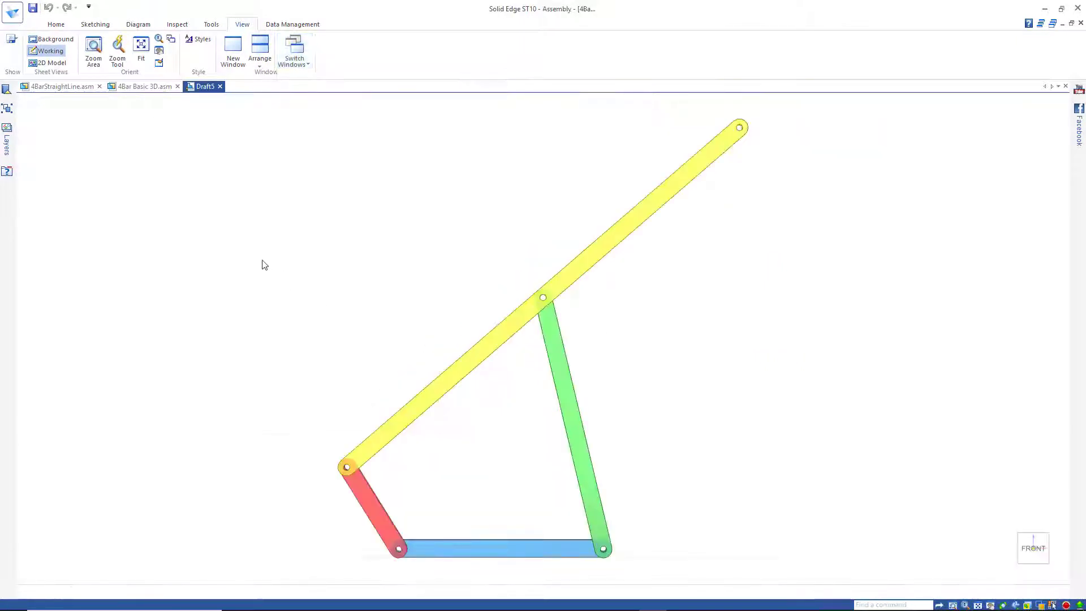